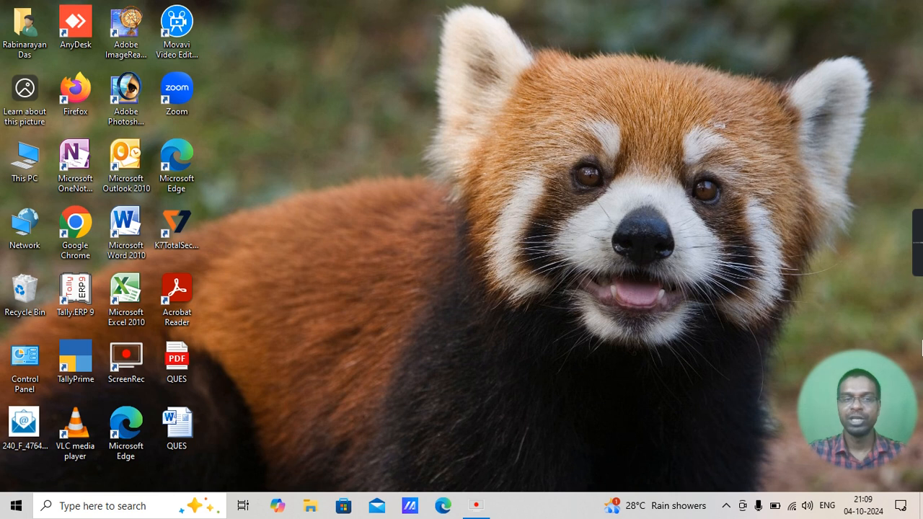
Launch Paint by running mspaint
{"action": "key", "text": "super+r"}
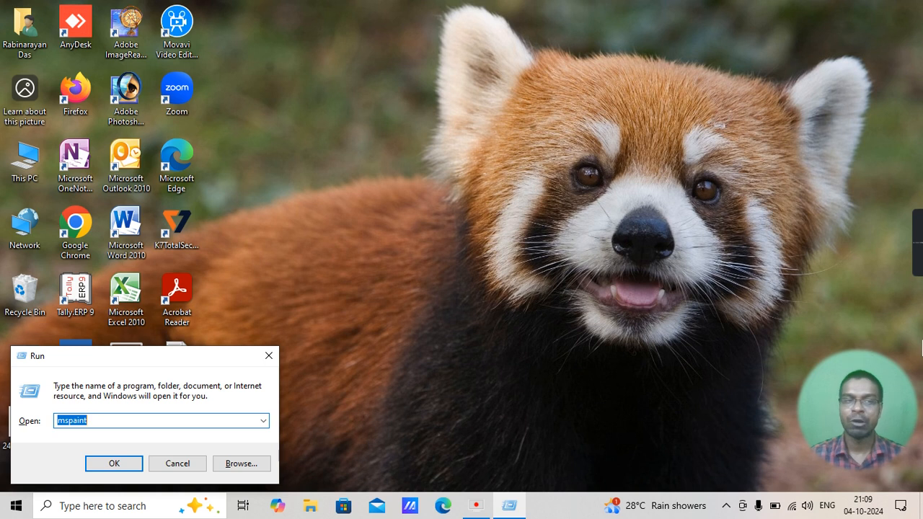
{"action": "key", "text": "Return"}
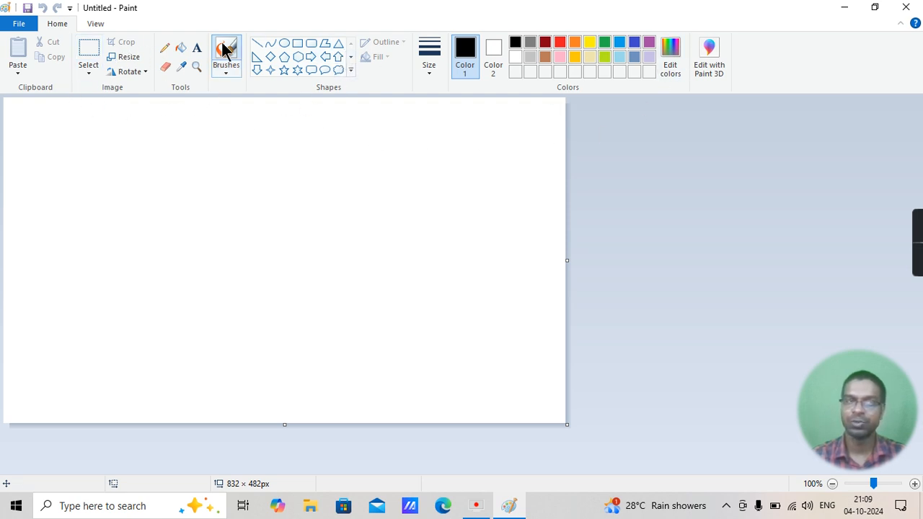
Draw a pentagon about 304 × 239 px in the left half of the canvas with a black outline
{"action": "left_click", "coordinate": [96, 26]}
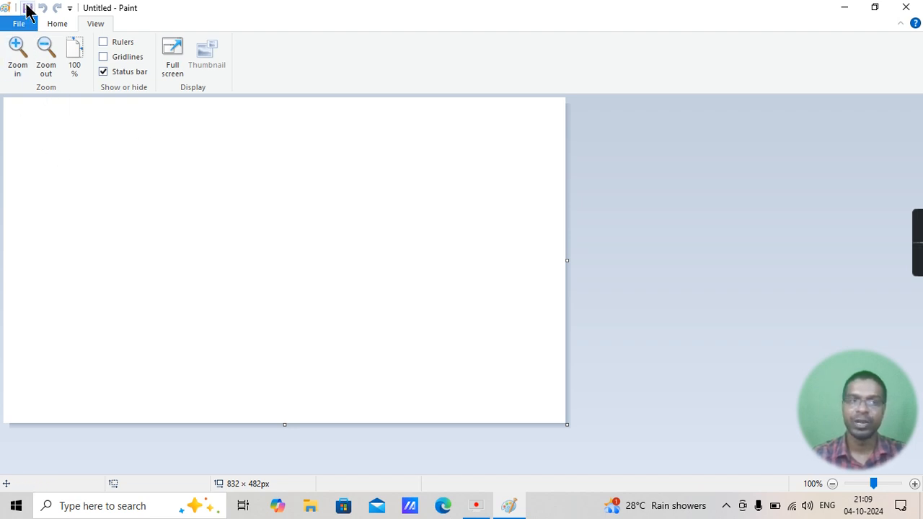
{"action": "left_click", "coordinate": [52, 26]}
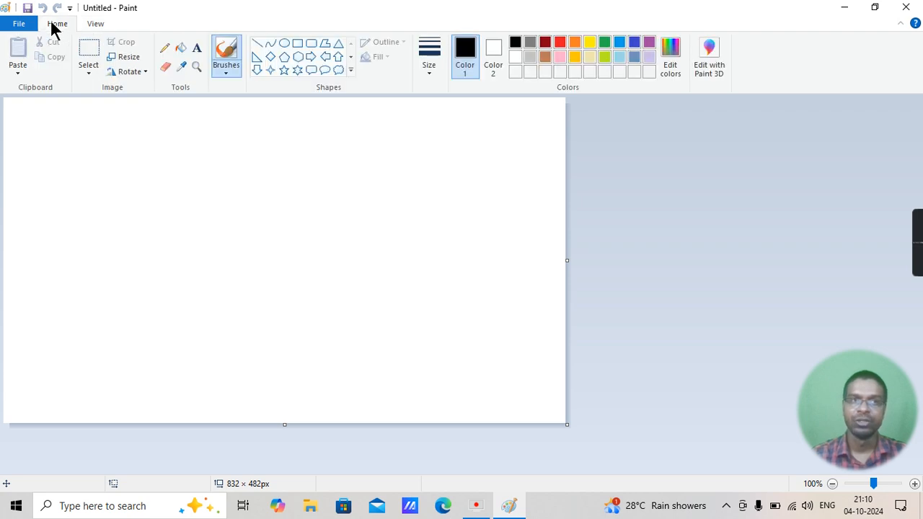
{"action": "left_click", "coordinate": [286, 61]}
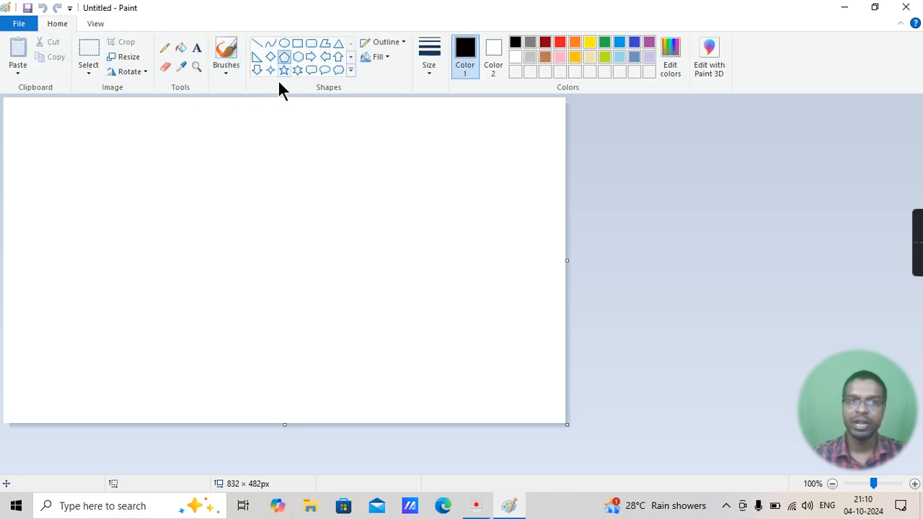
{"action": "mouse_move", "coordinate": [127, 157]}
{"action": "left_mouse_down"}
{"action": "mouse_move", "coordinate": [247, 262]}
{"action": "mouse_move", "coordinate": [333, 318]}
{"action": "left_mouse_up"}
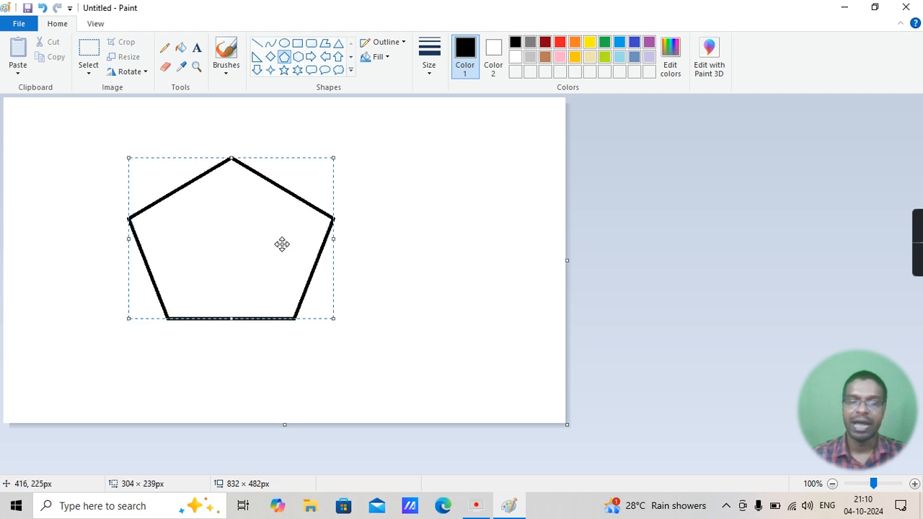
Zoom the picture in to 200% and back out to 100%
{"action": "left_click", "coordinate": [95, 24]}
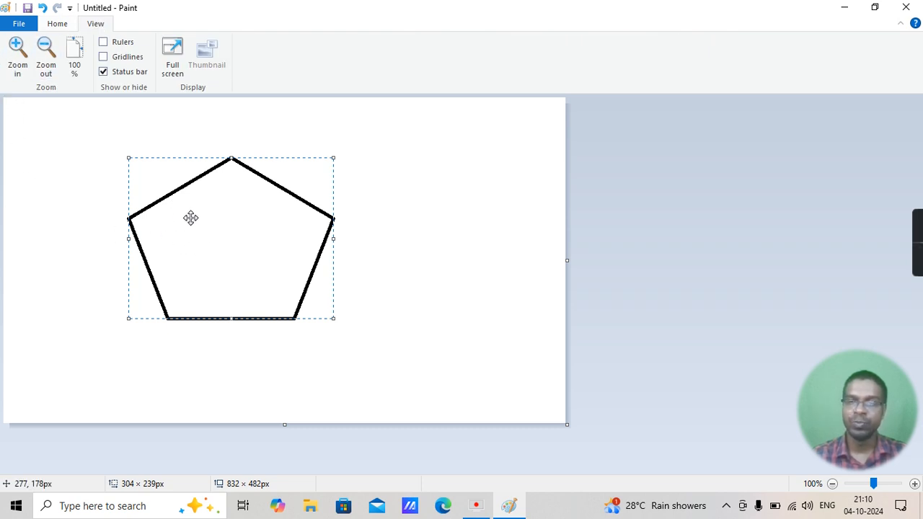
{"action": "left_click", "coordinate": [18, 61]}
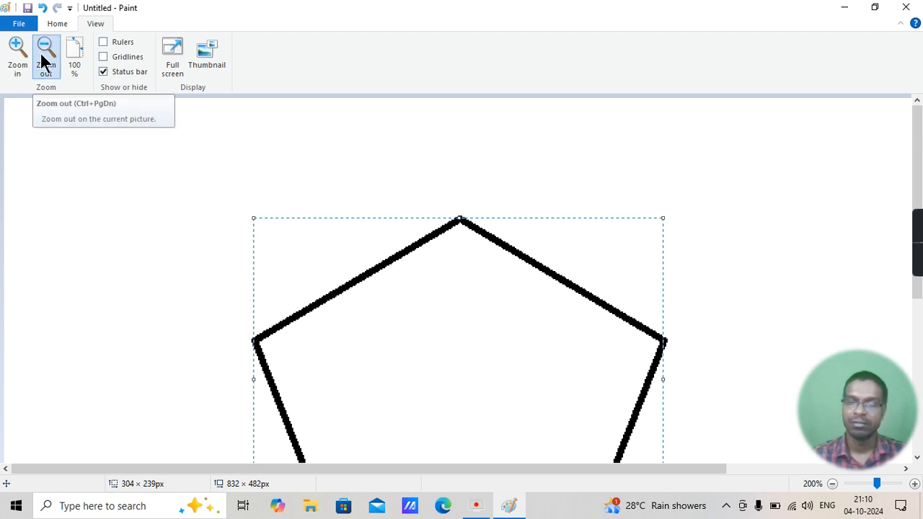
{"action": "left_click", "coordinate": [45, 61]}
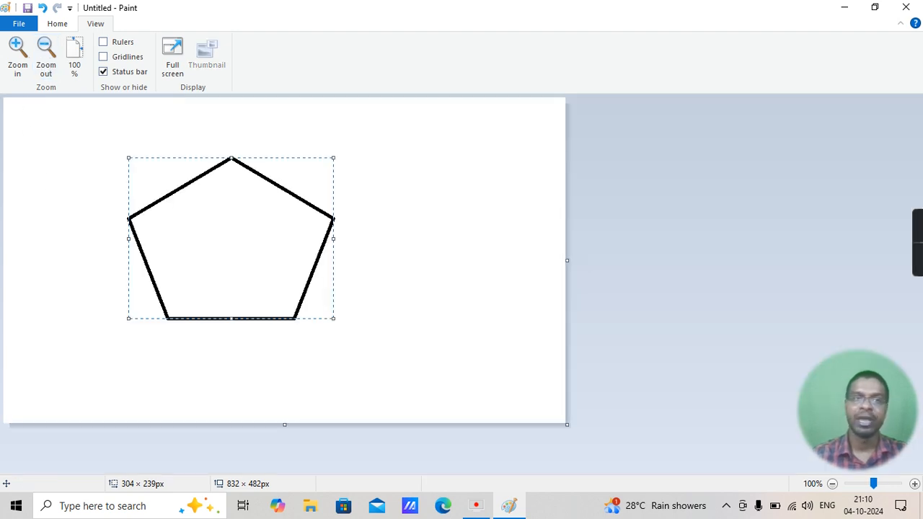
{"action": "left_click", "coordinate": [57, 24]}
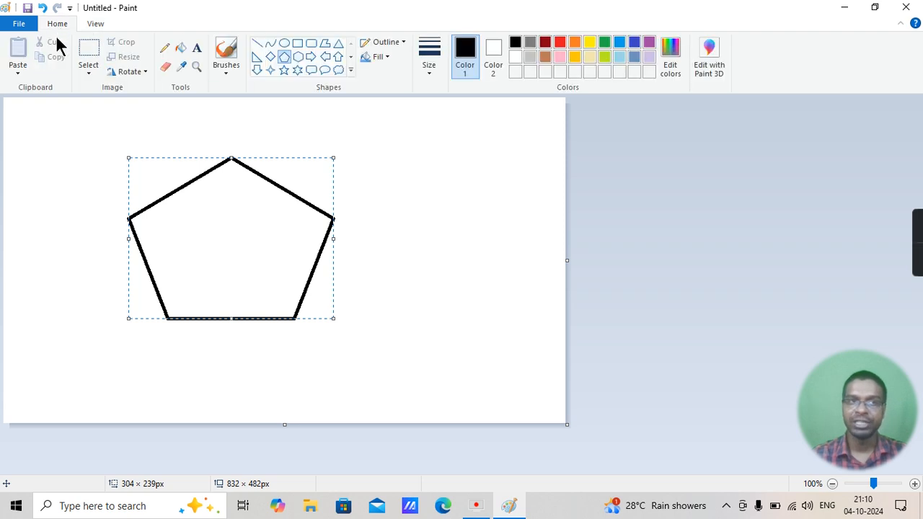
Draw two large overlapping rectangles and a smaller one of about 118 × 195 px over the pentagon
{"action": "left_click", "coordinate": [299, 45]}
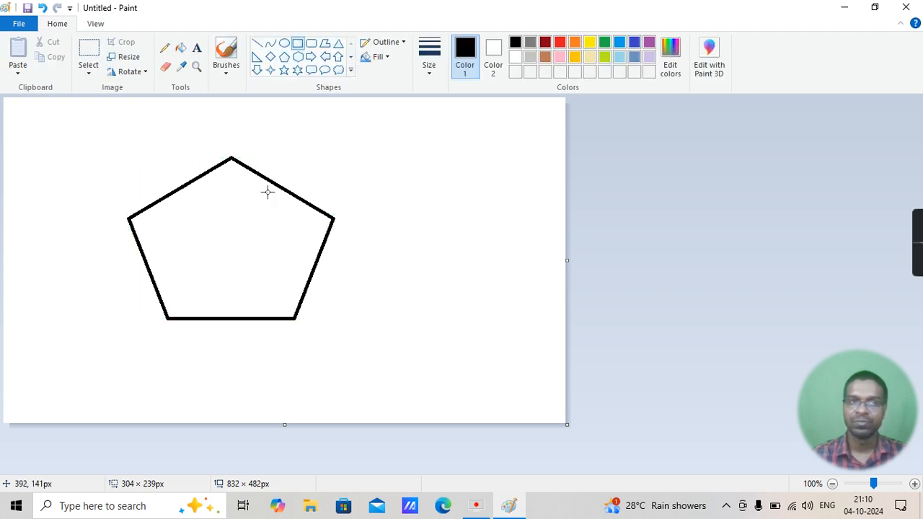
{"action": "left_click_drag", "start_coordinate": [257, 145], "coordinate": [433, 359]}
{"action": "left_click_drag", "start_coordinate": [181, 159], "coordinate": [364, 347]}
{"action": "left_click_drag", "start_coordinate": [232, 214], "coordinate": [202, 193]}
{"action": "left_click", "coordinate": [288, 113]}
{"action": "left_click_drag", "start_coordinate": [239, 180], "coordinate": [316, 312]}
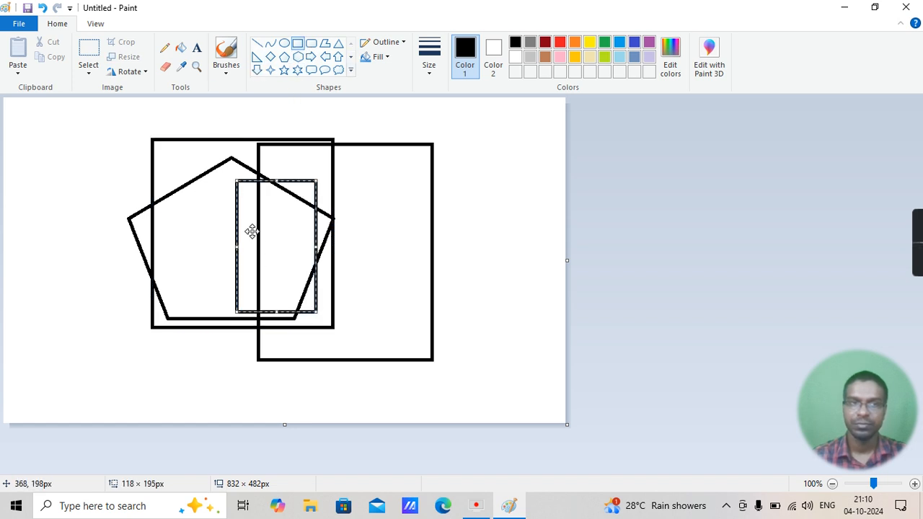
{"action": "left_click", "coordinate": [229, 155]}
Draw a small rectangle inside the others and widen it to about 68 × 96 px
{"action": "left_click_drag", "start_coordinate": [249, 208], "coordinate": [288, 276]}
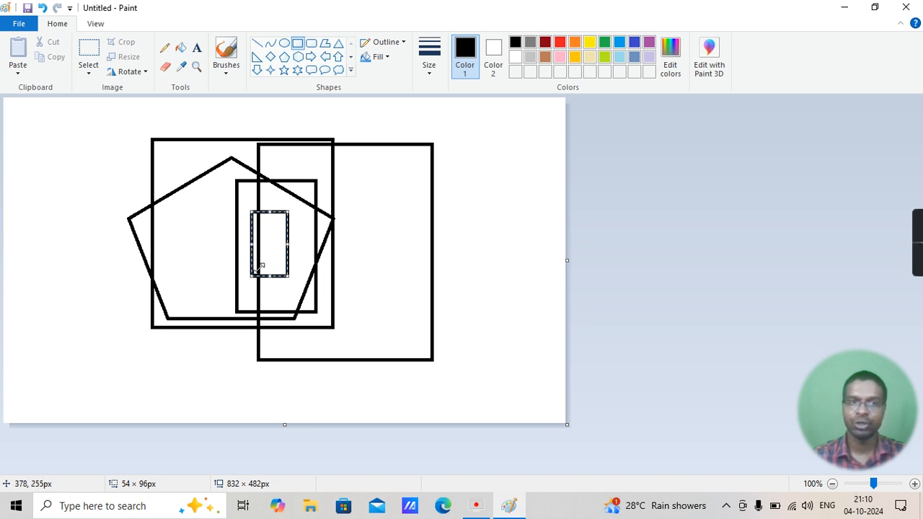
{"action": "left_click_drag", "start_coordinate": [290, 238], "coordinate": [298, 251]}
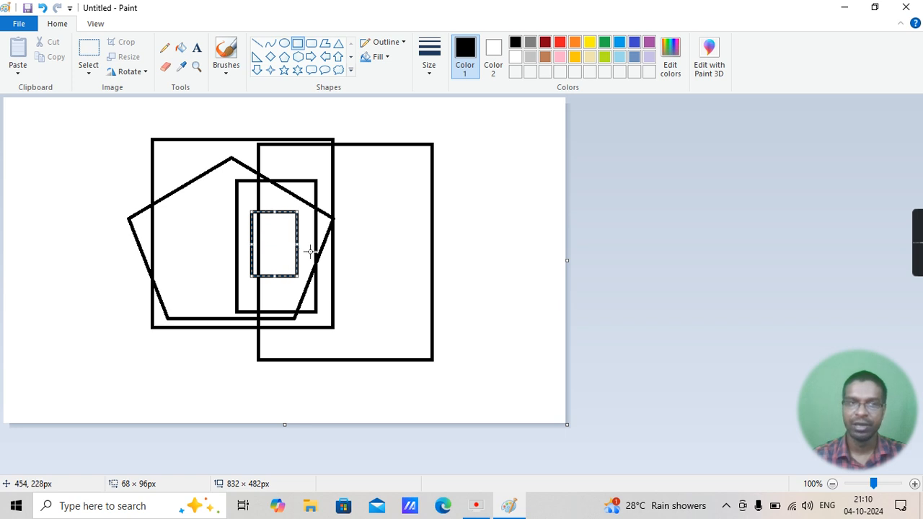
{"action": "left_click", "coordinate": [256, 249]}
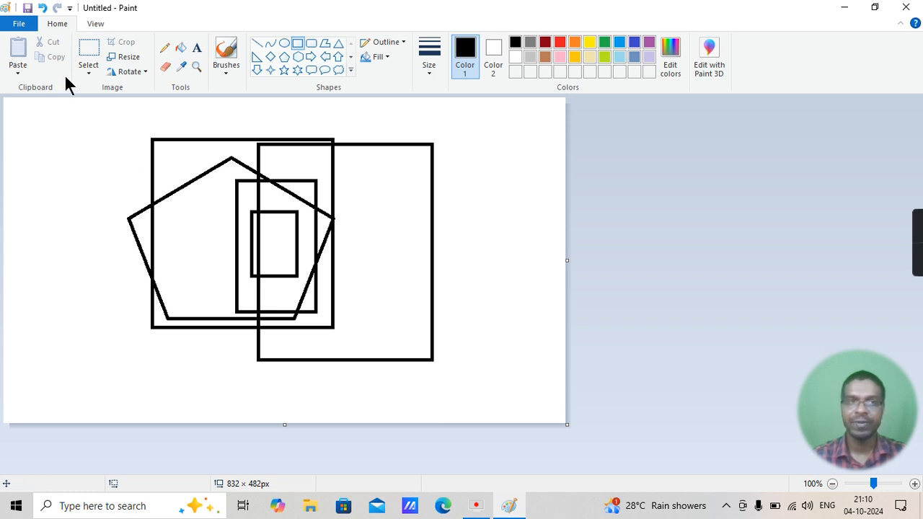
Zoom in to 200% and fill the narrow strip inside the smallest rectangle with orange
{"action": "left_click", "coordinate": [96, 25]}
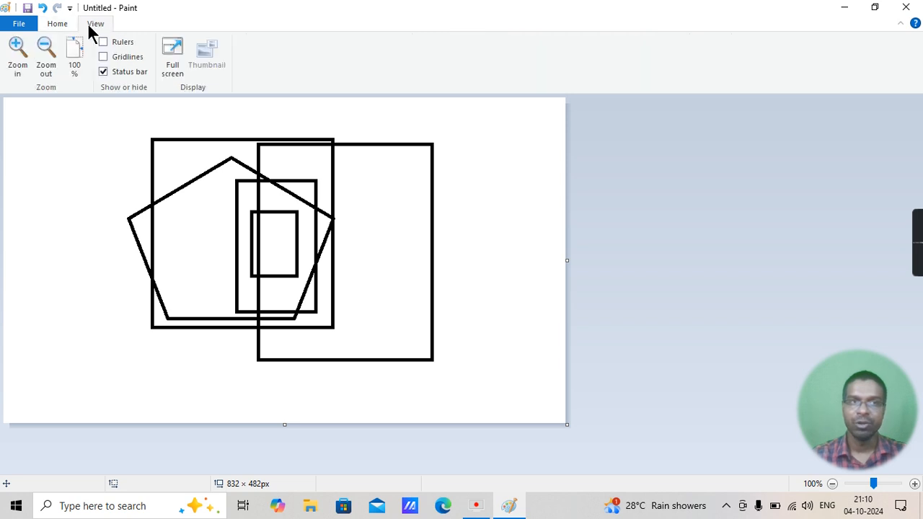
{"action": "left_click", "coordinate": [17, 58]}
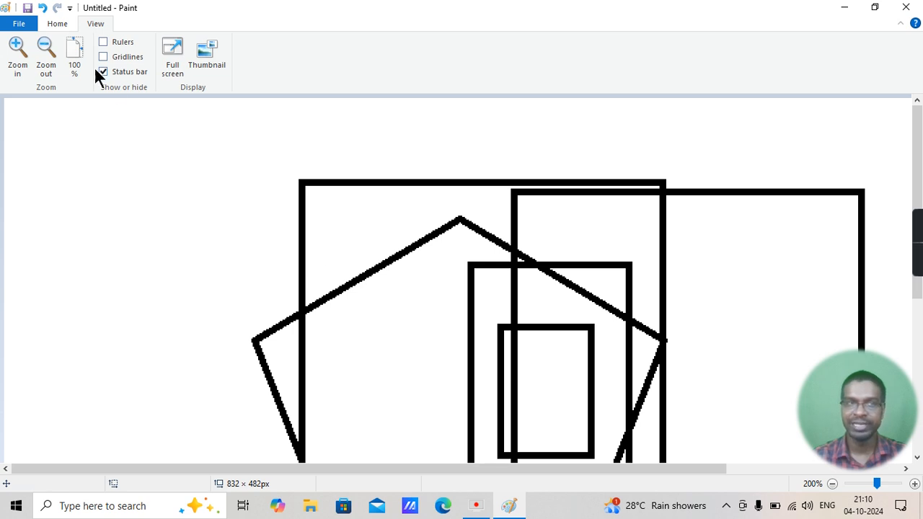
{"action": "left_click", "coordinate": [55, 24]}
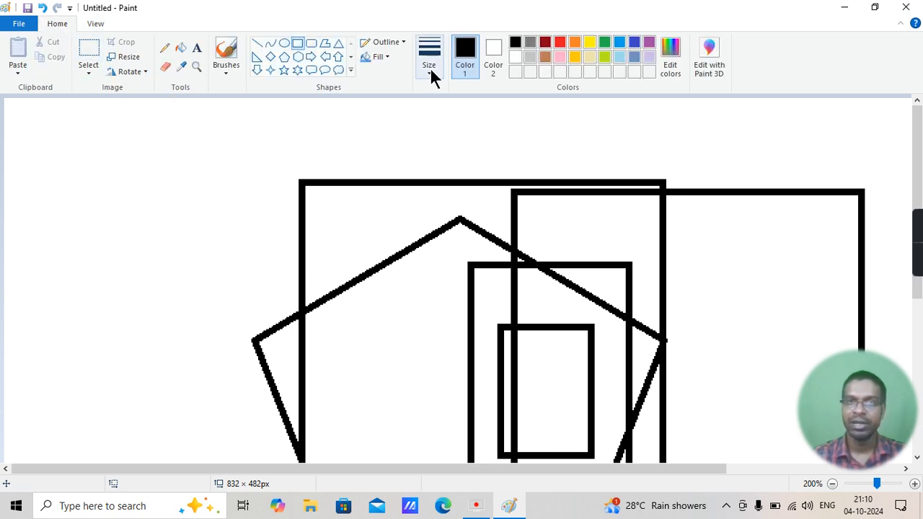
{"action": "left_click", "coordinate": [183, 46]}
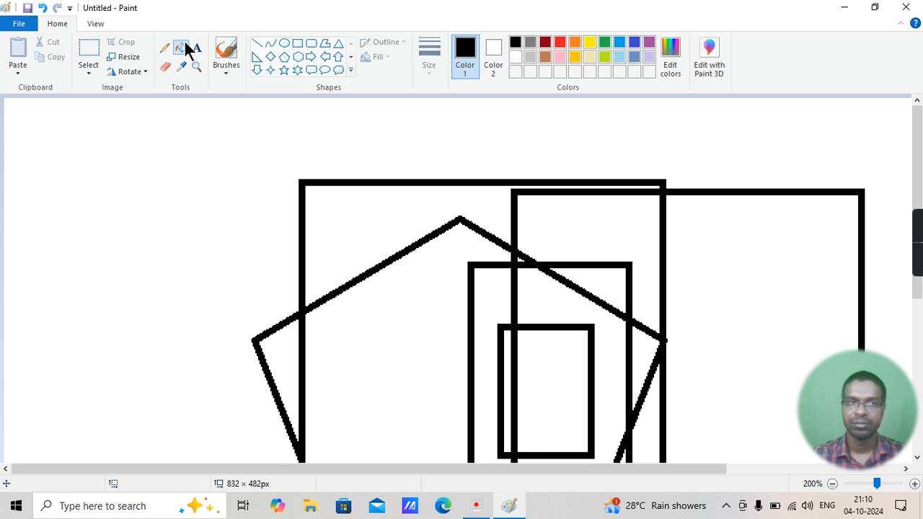
{"action": "left_click", "coordinate": [576, 41]}
{"action": "left_click", "coordinate": [508, 390]}
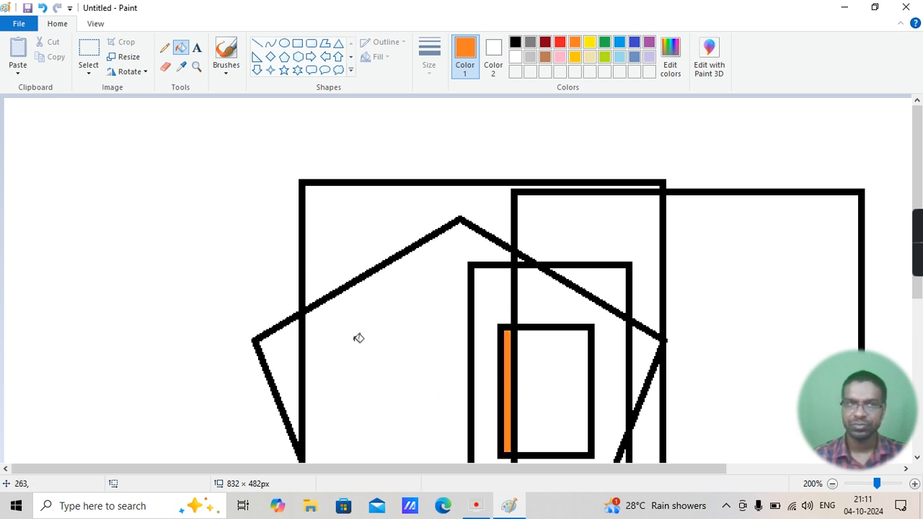
Return the zoom to 100% and undo the fill and all drawn shapes to leave a blank canvas
{"action": "left_click", "coordinate": [99, 25]}
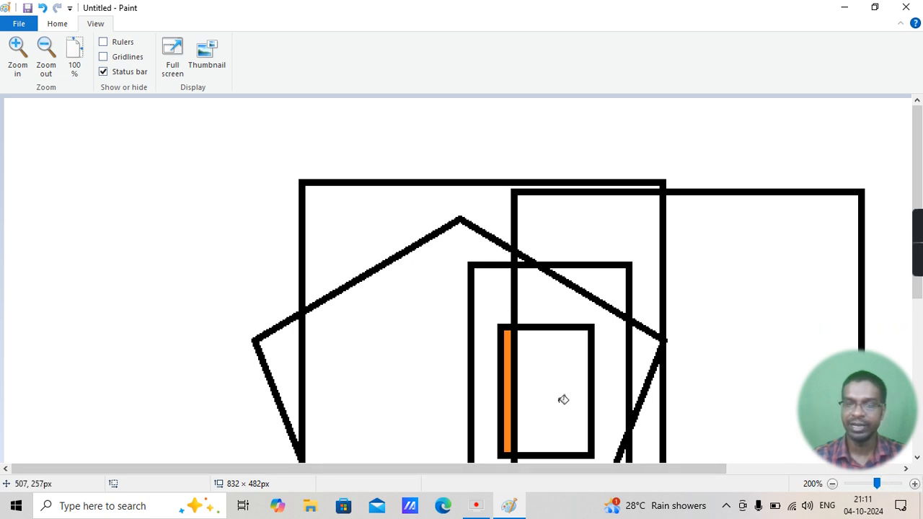
{"action": "left_click", "coordinate": [75, 55]}
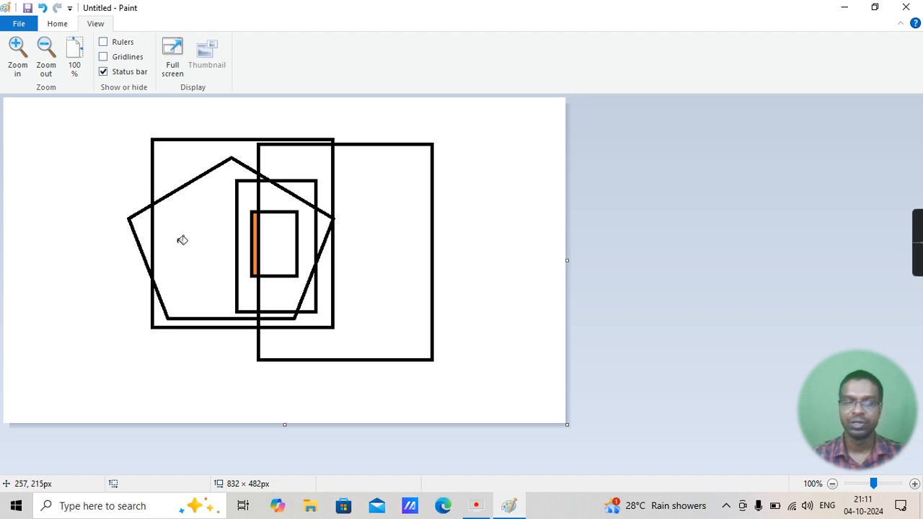
{"action": "left_click", "coordinate": [223, 271]}
{"action": "key", "text": "ctrl+z"}
{"action": "key", "text": "ctrl+z"}
{"action": "key", "text": "ctrl+z"}
{"action": "key", "text": "ctrl+z"}
{"action": "key", "text": "ctrl+z"}
{"action": "key", "text": "ctrl+z"}
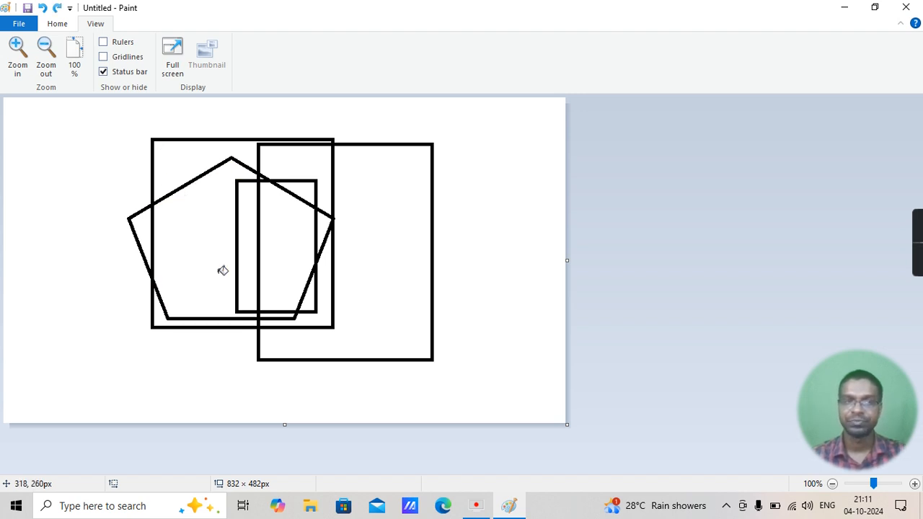
{"action": "key", "text": "ctrl+z"}
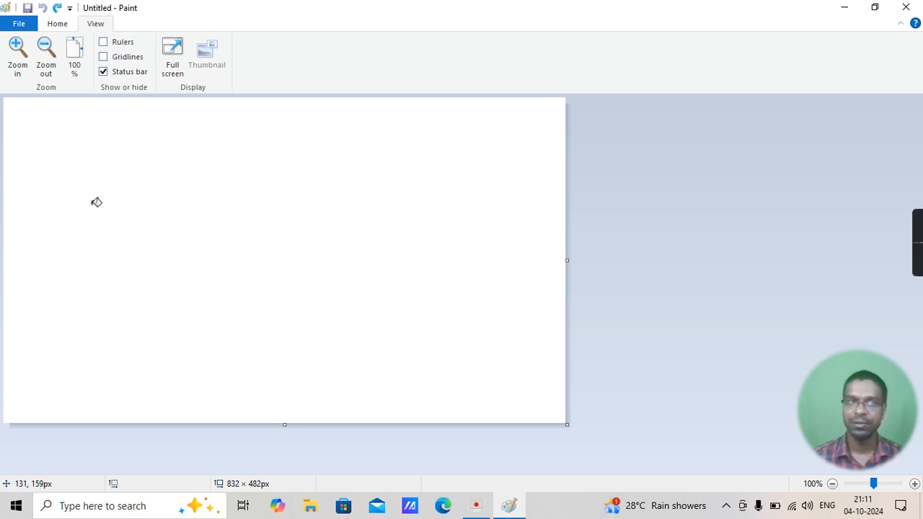
Show the rulers and draw an orange-outlined rectangle about 103 × 161 px near the canvas's upper edge, starting at the 100 px ruler mark
{"action": "left_click", "coordinate": [104, 42]}
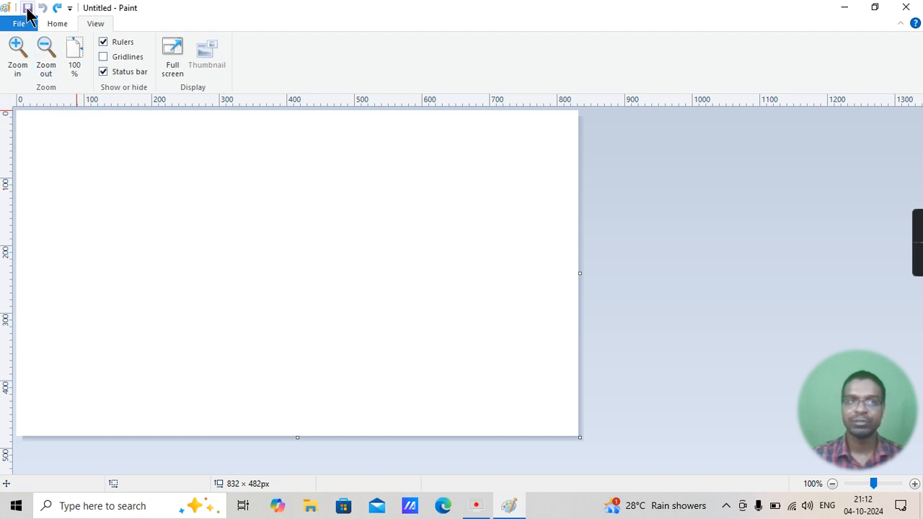
{"action": "left_click", "coordinate": [56, 26]}
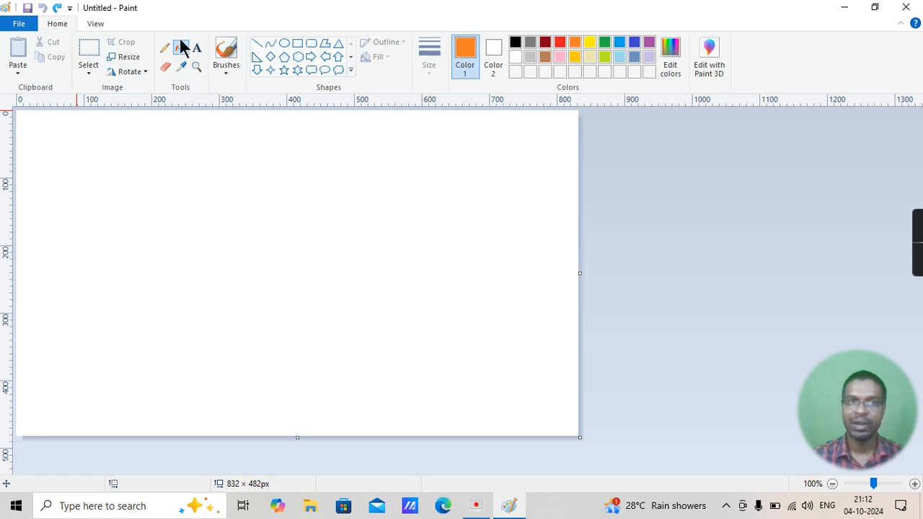
{"action": "left_click", "coordinate": [297, 44]}
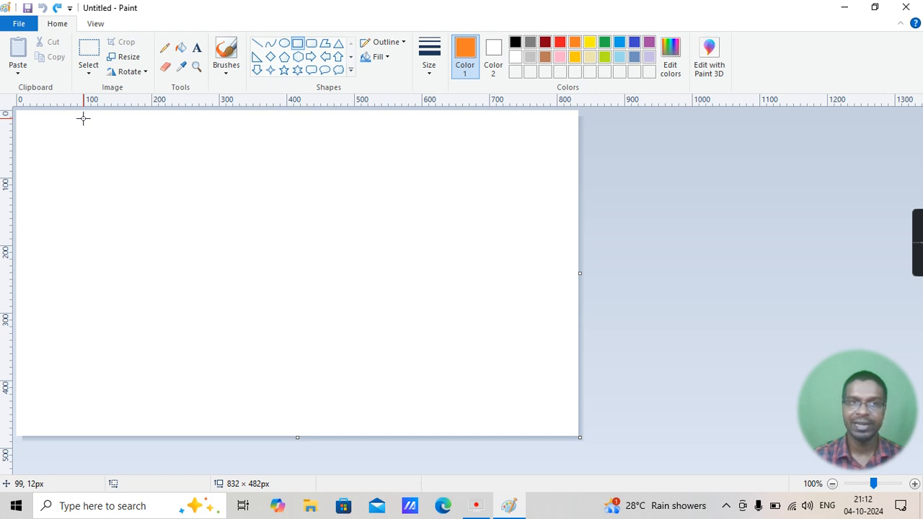
{"action": "left_click_drag", "start_coordinate": [83, 118], "coordinate": [153, 227]}
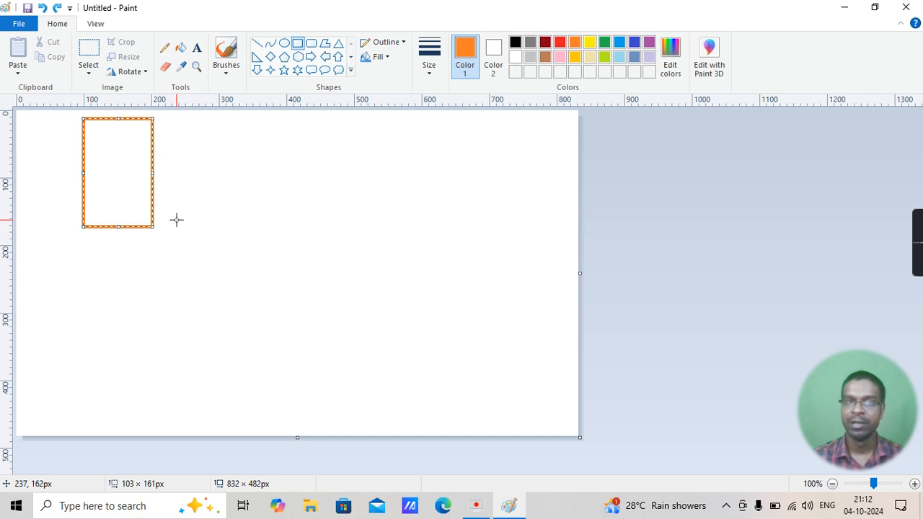
Show the gridlines and draw a second orange-outlined rectangle about 102 × 165 px directly below the first, aligned with its sides
{"action": "left_click", "coordinate": [95, 24]}
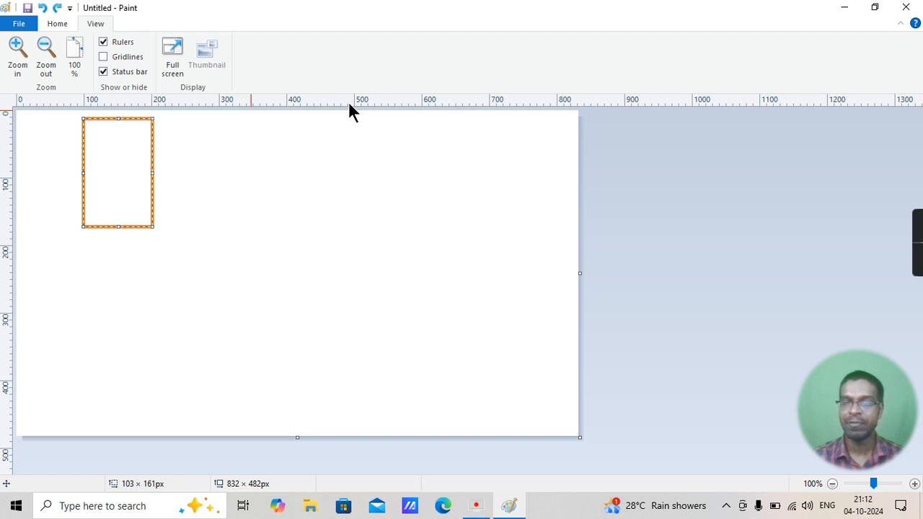
{"action": "left_click", "coordinate": [104, 57]}
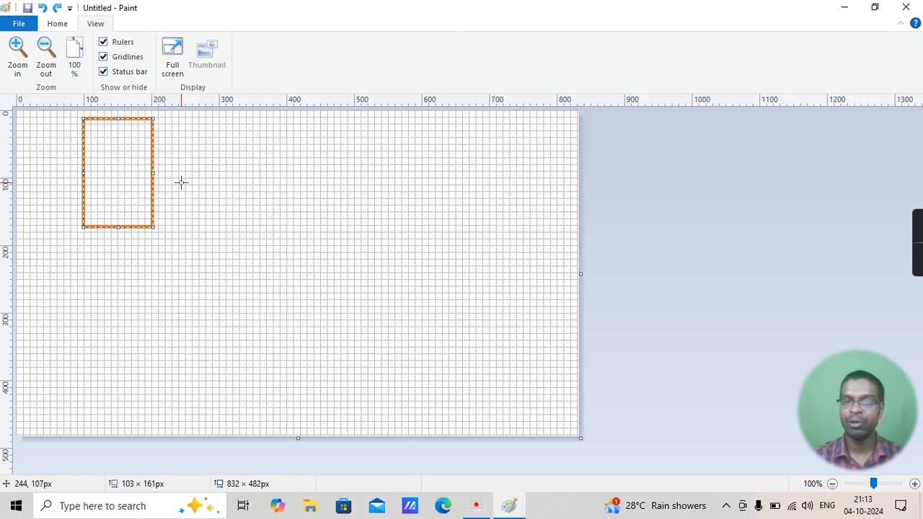
{"action": "left_click", "coordinate": [155, 267]}
{"action": "left_click", "coordinate": [57, 24]}
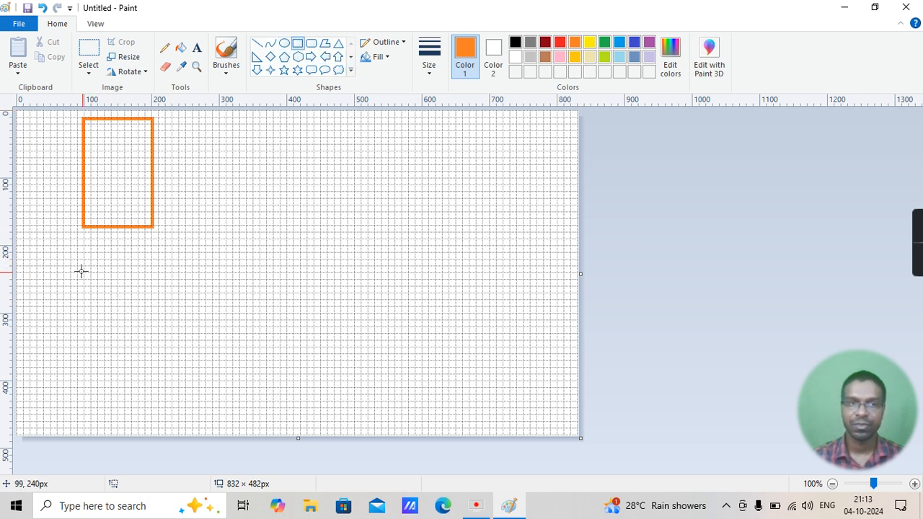
{"action": "left_click_drag", "start_coordinate": [83, 260], "coordinate": [152, 372]}
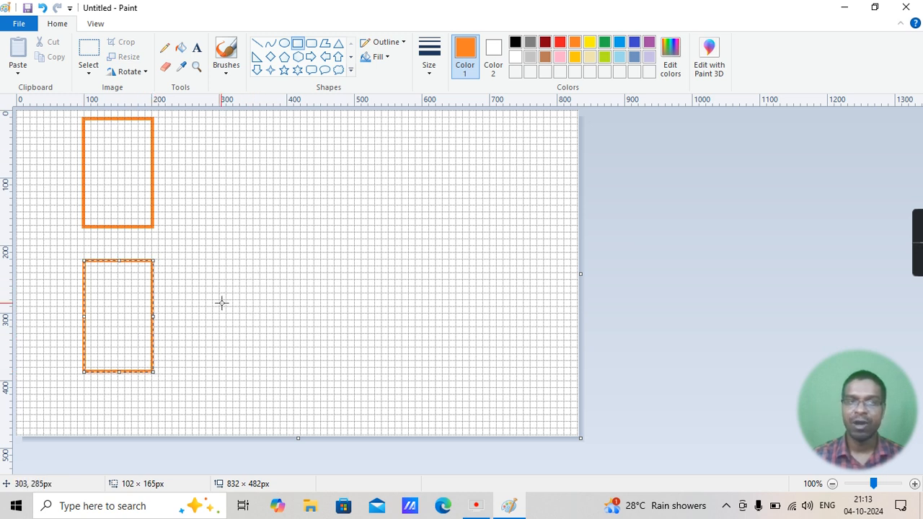
Draw a flat rectangle about 130 × 28 px beside the lower rectangle and fill it with red
{"action": "left_click_drag", "start_coordinate": [216, 294], "coordinate": [305, 313]}
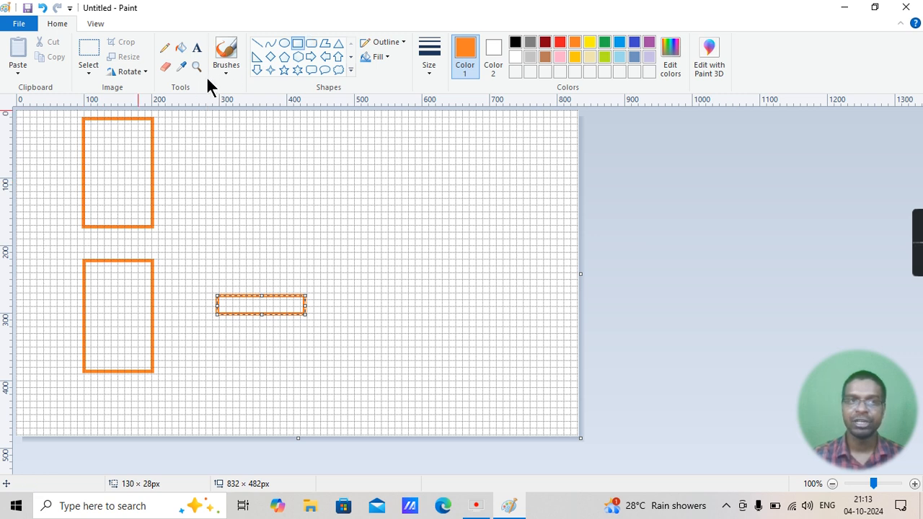
{"action": "left_click", "coordinate": [180, 47]}
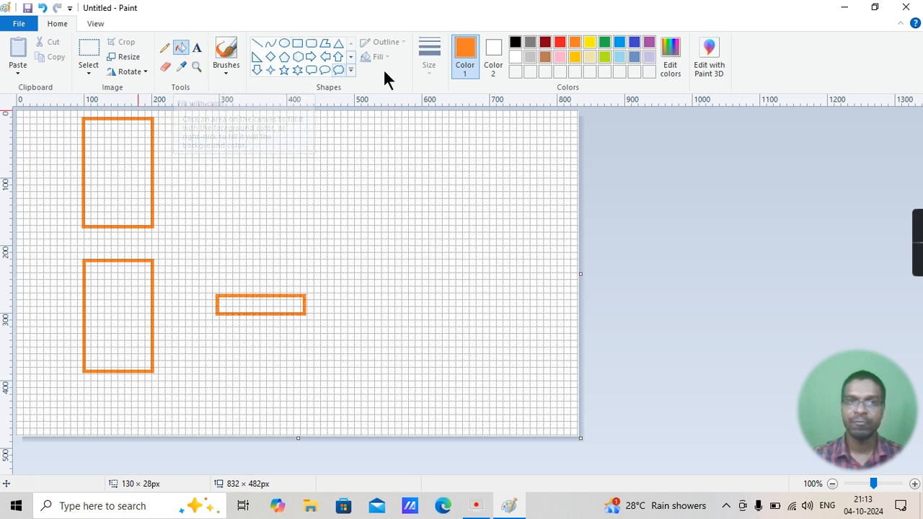
{"action": "left_click", "coordinate": [561, 42]}
{"action": "left_click", "coordinate": [260, 305]}
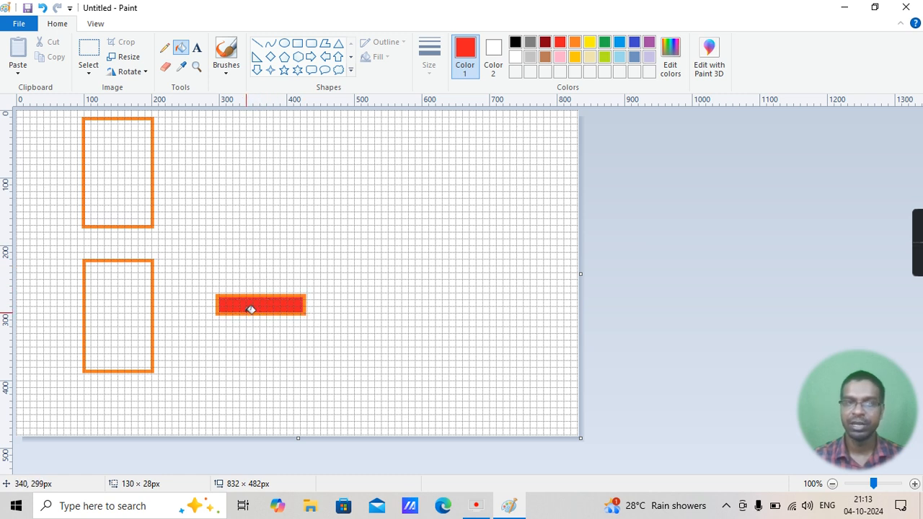
Duplicate the red-filled rectangle and place the copy directly beside the original, aligned along the same row
{"action": "left_click", "coordinate": [85, 51]}
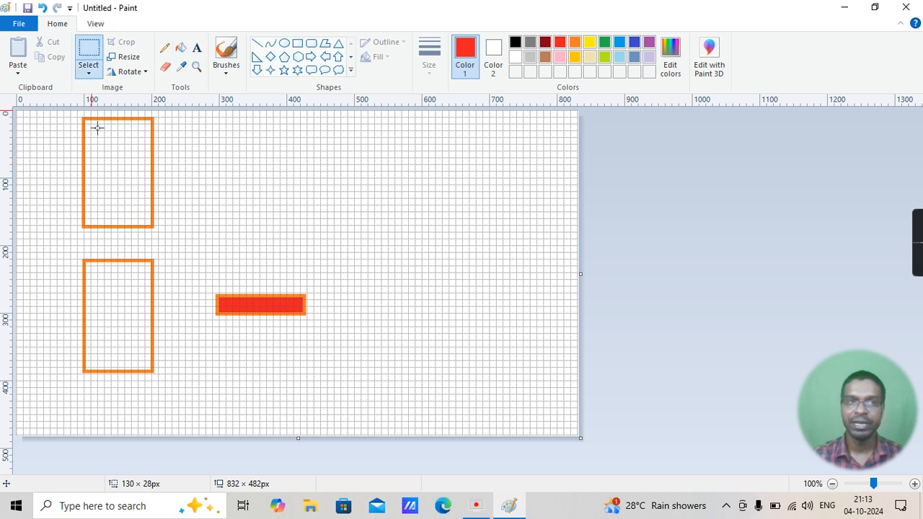
{"action": "left_click_drag", "start_coordinate": [207, 288], "coordinate": [315, 323]}
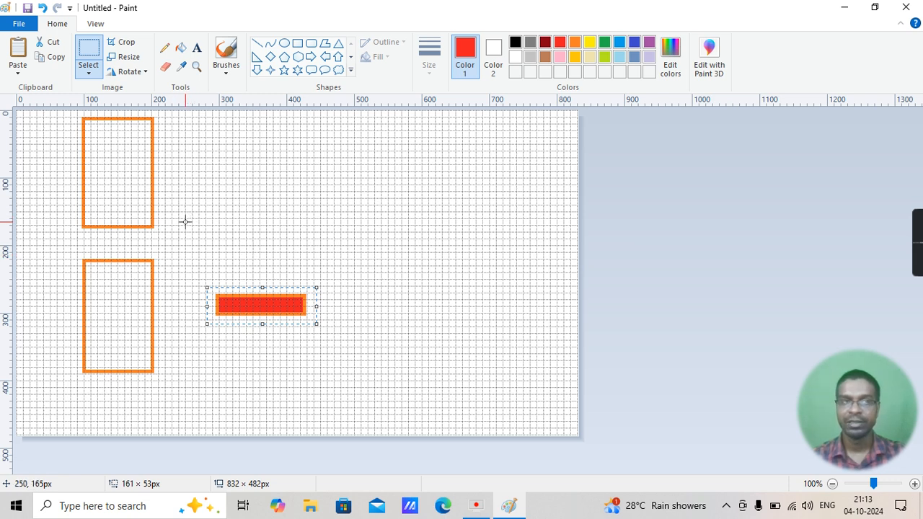
{"action": "key", "text": "ctrl+v"}
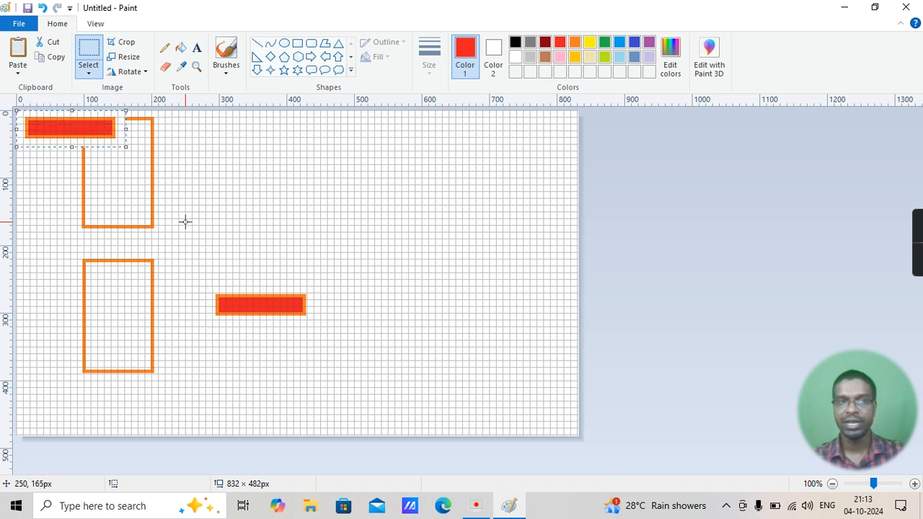
{"action": "left_click_drag", "start_coordinate": [73, 127], "coordinate": [369, 305]}
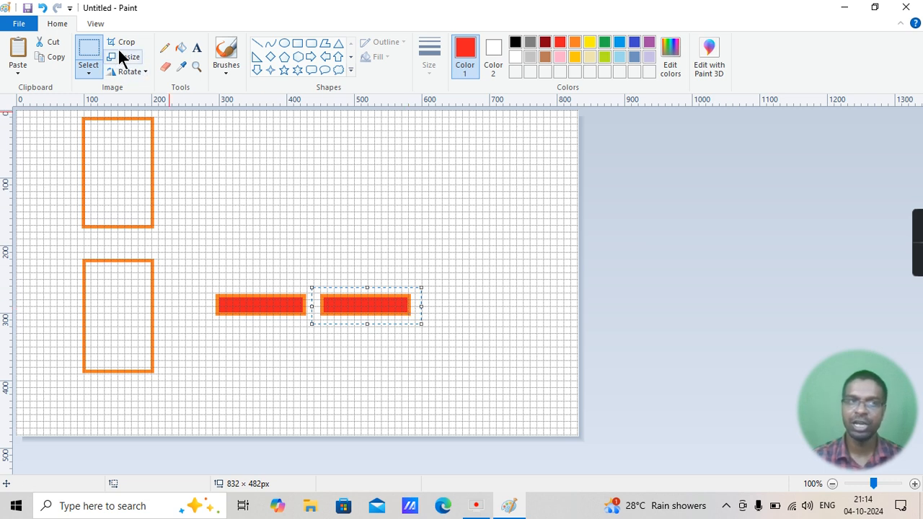
Hide the gridlines and the rulers
{"action": "left_click", "coordinate": [109, 24]}
{"action": "left_click", "coordinate": [110, 58]}
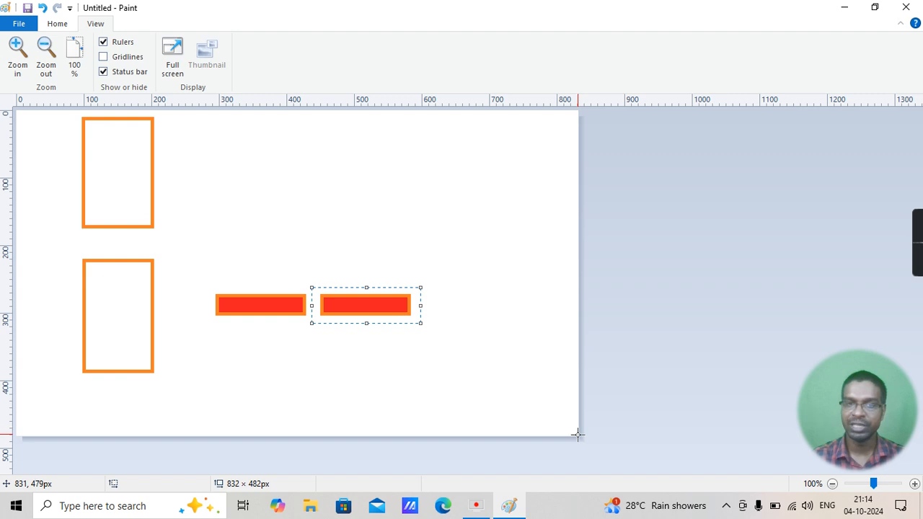
{"action": "left_click", "coordinate": [103, 41]}
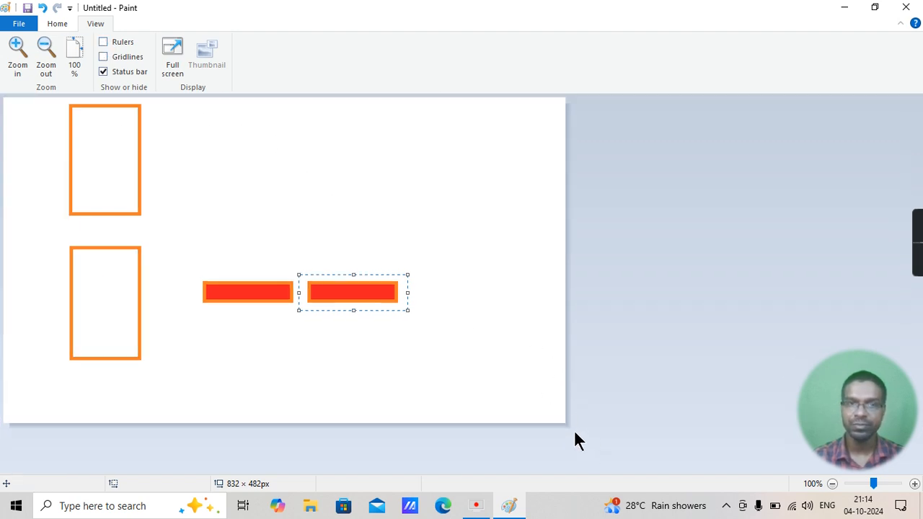
Deselect the copied rectangle and enlarge the canvas to about 1041 × 526 px
{"action": "left_click", "coordinate": [541, 396]}
{"action": "left_click_drag", "start_coordinate": [568, 427], "coordinate": [608, 447]}
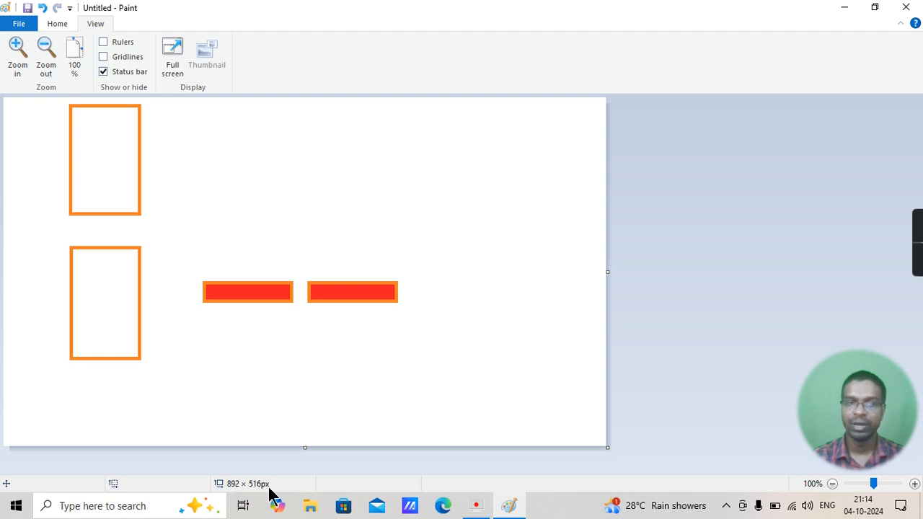
{"action": "left_click_drag", "start_coordinate": [607, 447], "coordinate": [708, 453]}
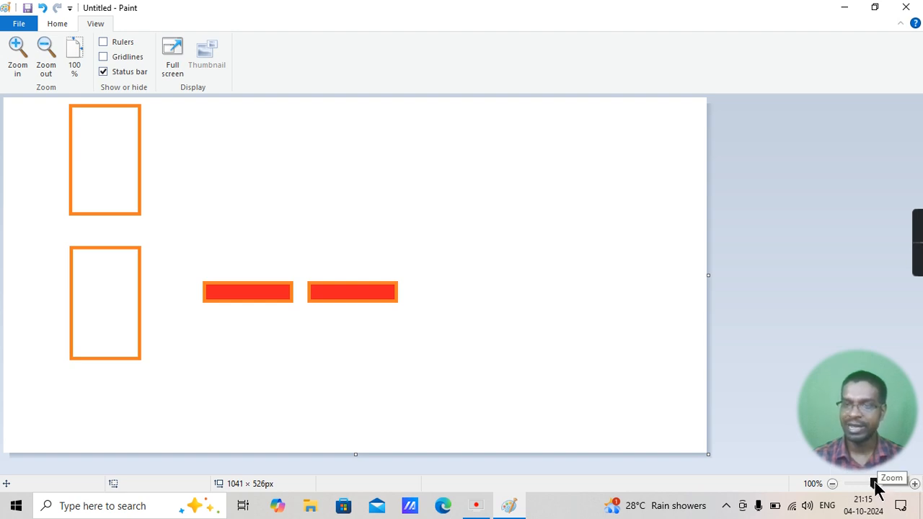
Zoom the drawing to 200% and back to 100%, then view it in full screen and exit that view
{"action": "mouse_move", "coordinate": [875, 484]}
{"action": "left_mouse_down"}
{"action": "mouse_move", "coordinate": [908, 486]}
{"action": "mouse_move", "coordinate": [827, 480]}
{"action": "mouse_move", "coordinate": [875, 485]}
{"action": "left_mouse_up"}
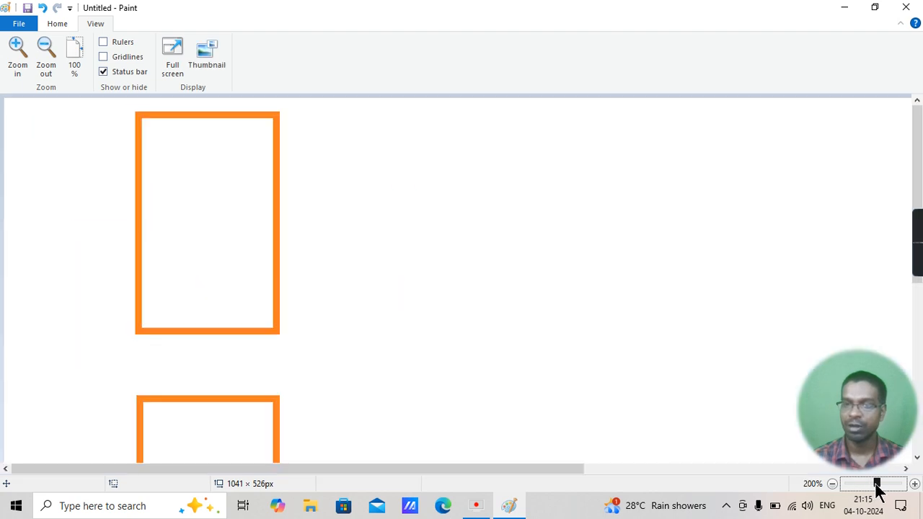
{"action": "left_click", "coordinate": [831, 485]}
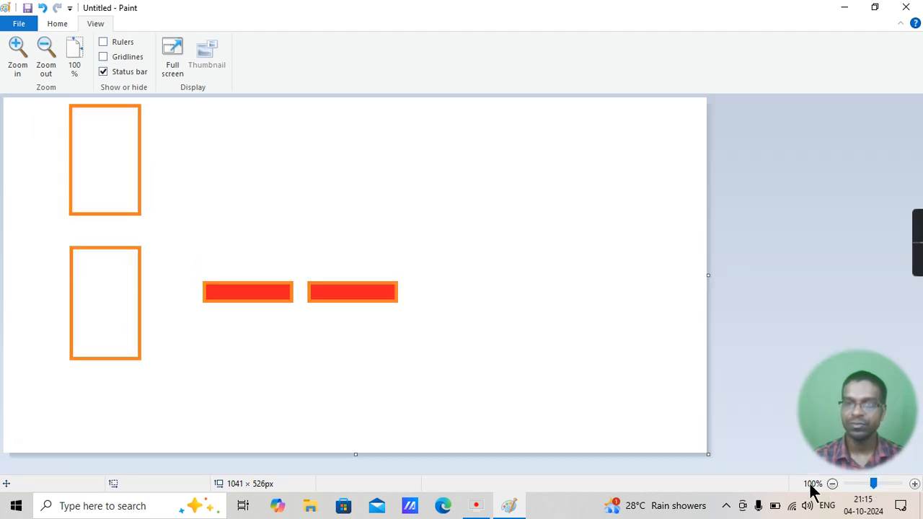
{"action": "left_click", "coordinate": [175, 51]}
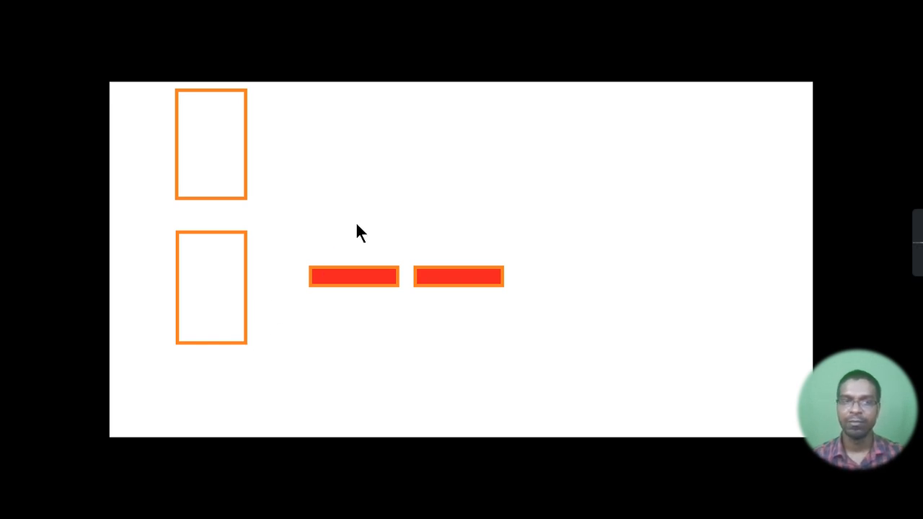
{"action": "left_click", "coordinate": [361, 154]}
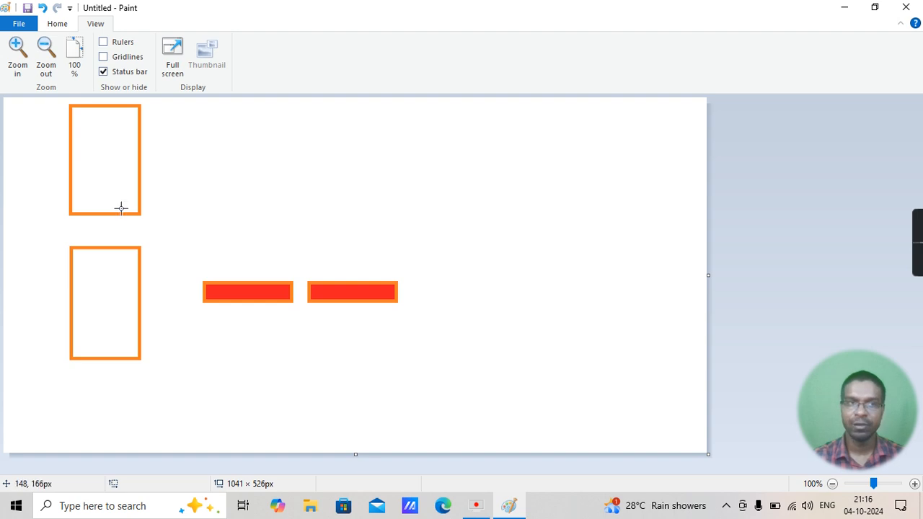
Draw three red five-point stars: one above the red bars, one below them, and a larger one about 277 × 258 px beside them
{"action": "left_click", "coordinate": [57, 25]}
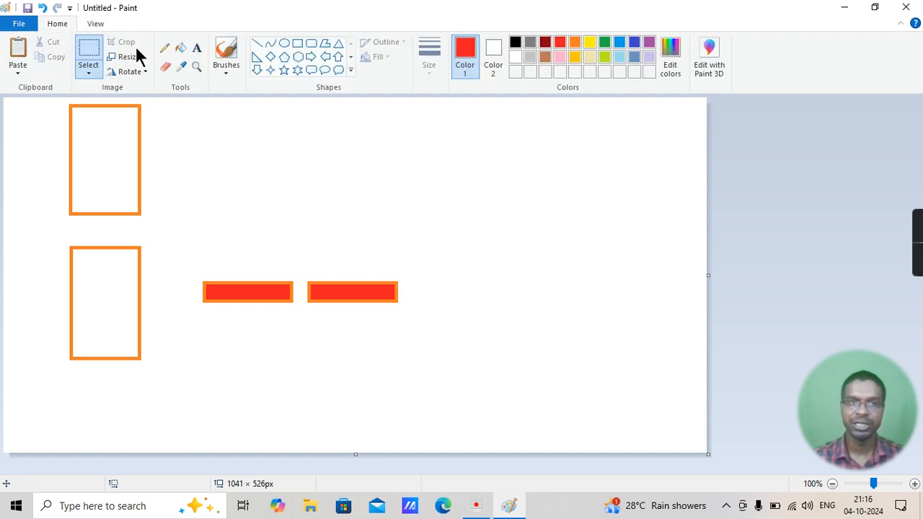
{"action": "left_click", "coordinate": [284, 70]}
{"action": "left_click_drag", "start_coordinate": [202, 147], "coordinate": [358, 242]}
{"action": "left_click_drag", "start_coordinate": [209, 343], "coordinate": [393, 434]}
{"action": "left_click_drag", "start_coordinate": [378, 181], "coordinate": [564, 354]}
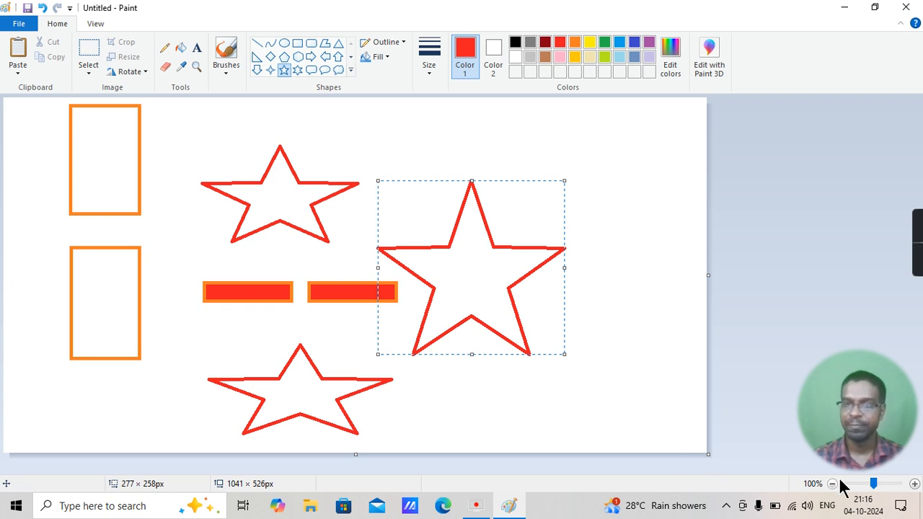
Zoom in on the drawing to 300% and return to 100% while checking the Thumbnail option
{"action": "left_click", "coordinate": [914, 485]}
{"action": "left_click", "coordinate": [914, 485]}
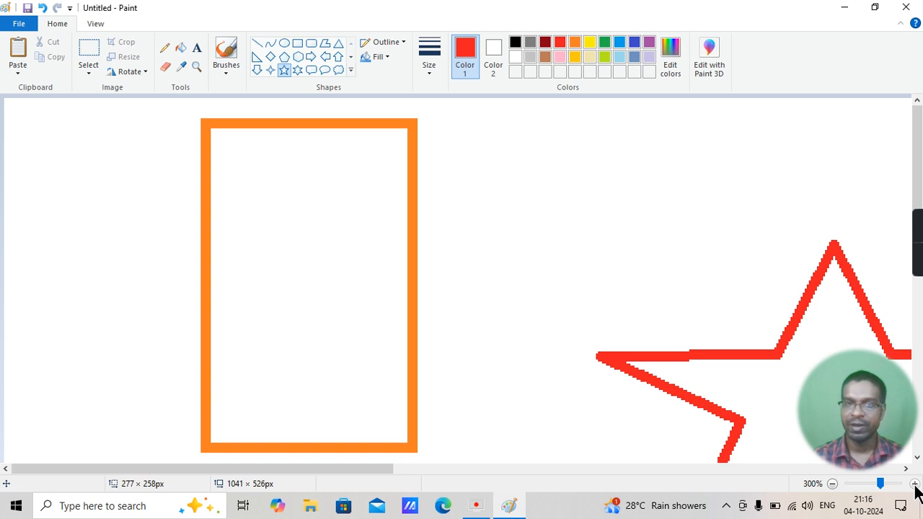
{"action": "left_click", "coordinate": [94, 26]}
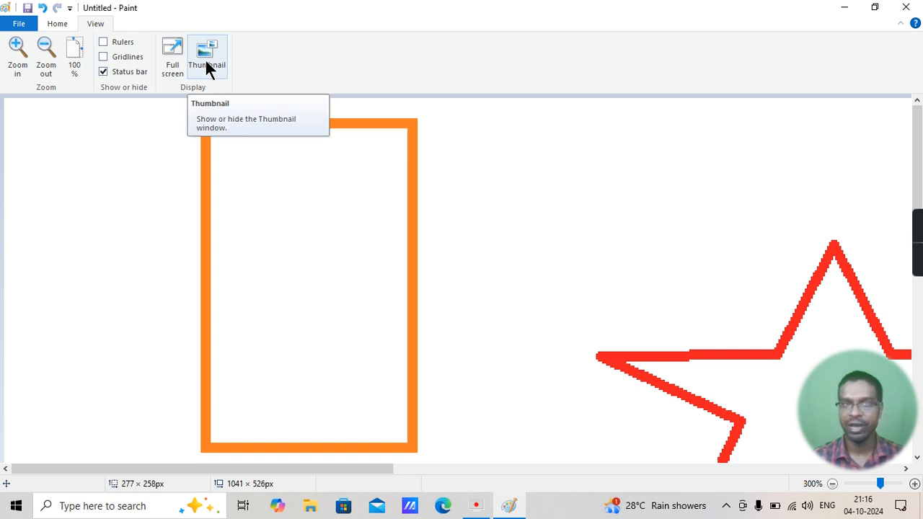
{"action": "left_click", "coordinate": [832, 484]}
{"action": "left_click", "coordinate": [832, 484]}
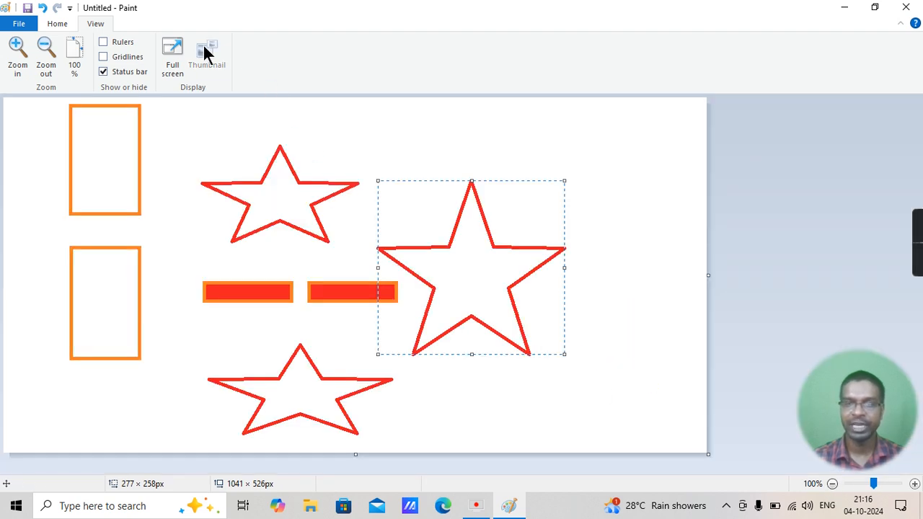
Zoom to 300%, show the Thumbnail window and enlarge it in width and height
{"action": "left_click", "coordinate": [914, 484]}
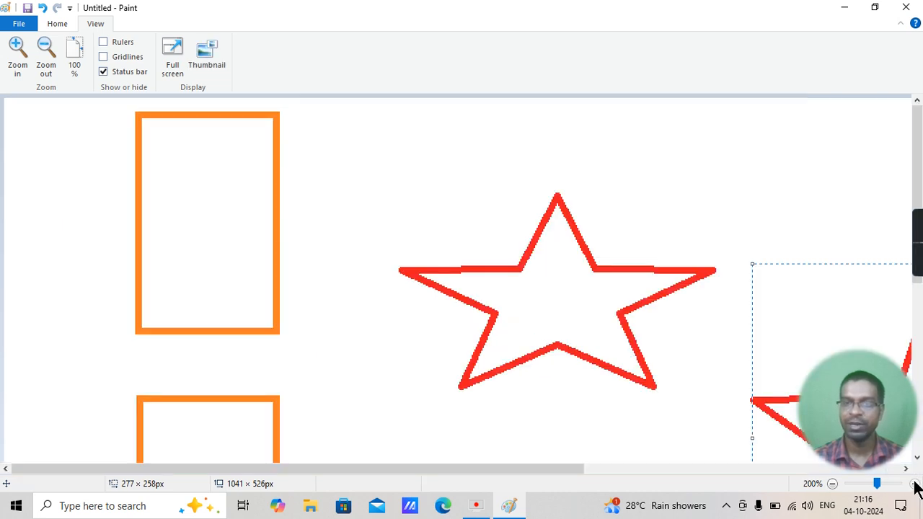
{"action": "left_click", "coordinate": [914, 484]}
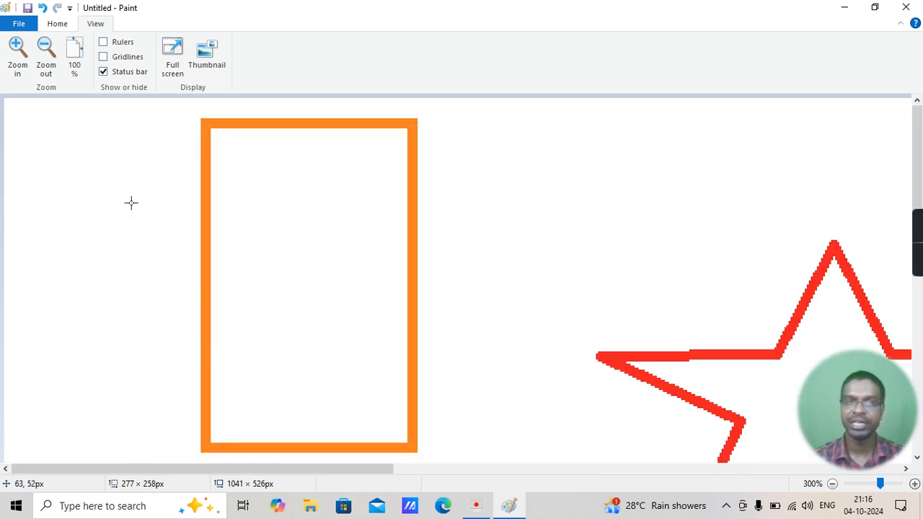
{"action": "left_click", "coordinate": [208, 53]}
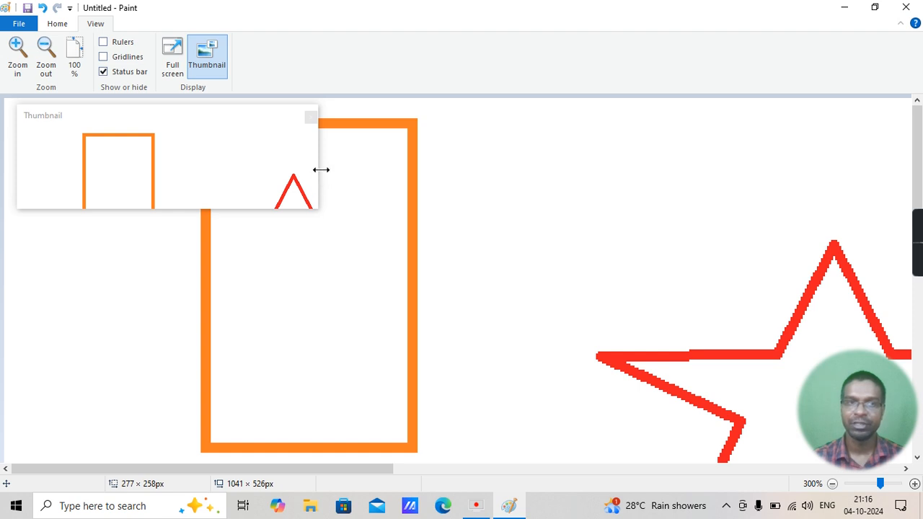
{"action": "left_click_drag", "start_coordinate": [319, 175], "coordinate": [397, 209]}
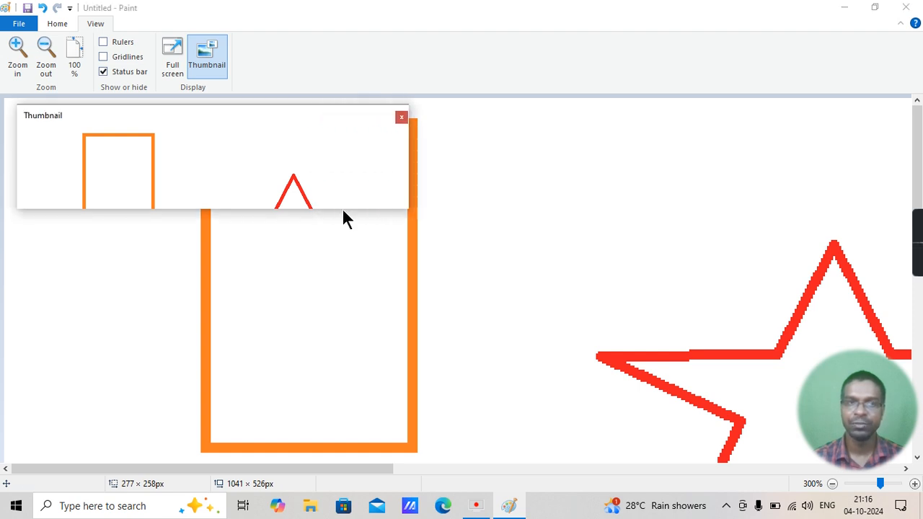
{"action": "left_click_drag", "start_coordinate": [342, 208], "coordinate": [346, 383]}
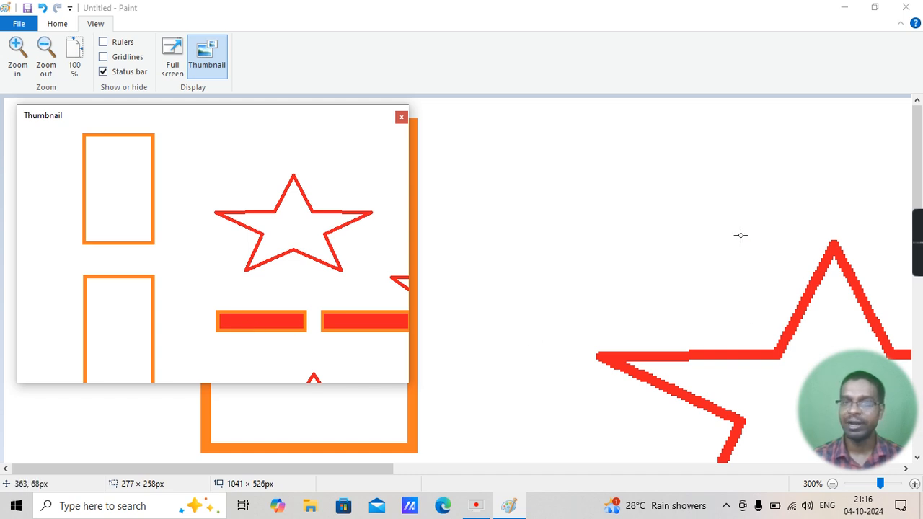
Examine how the Thumbnail window follows the canvas as different parts of the drawing are viewed, and close the window
{"action": "scroll", "coordinate": [740, 235], "scroll_direction": "down", "scroll_amount": 5}
{"action": "scroll", "coordinate": [740, 235], "scroll_direction": "down", "scroll_amount": 2}
{"action": "scroll", "coordinate": [740, 235], "scroll_direction": "up", "scroll_amount": 7}
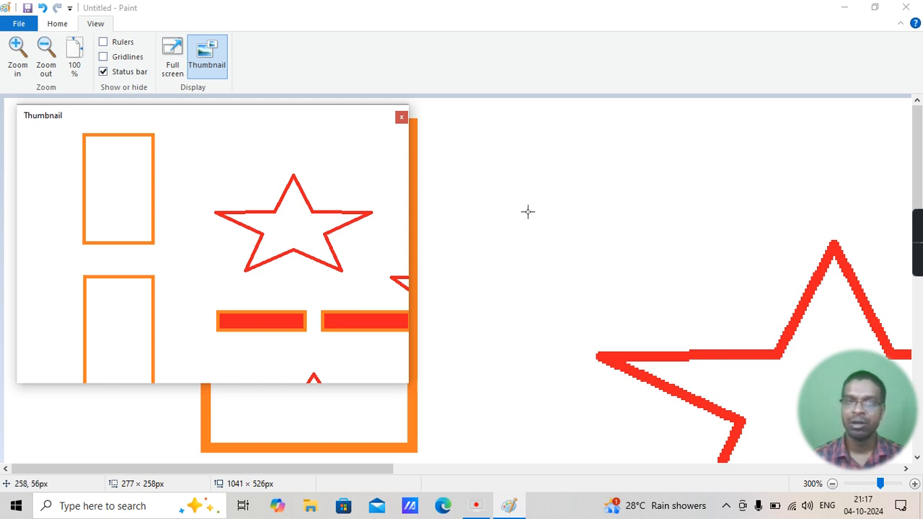
{"action": "scroll", "coordinate": [527, 210], "scroll_direction": "down", "scroll_amount": 10}
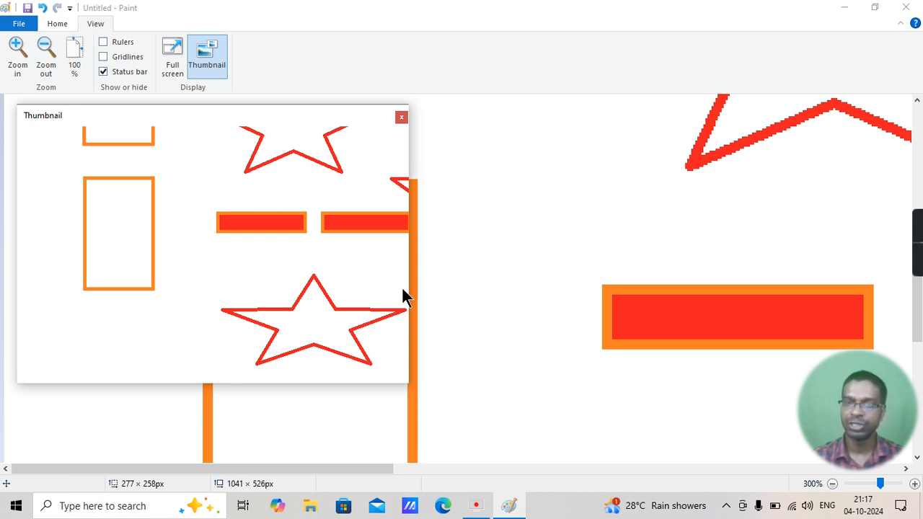
{"action": "left_click", "coordinate": [401, 118]}
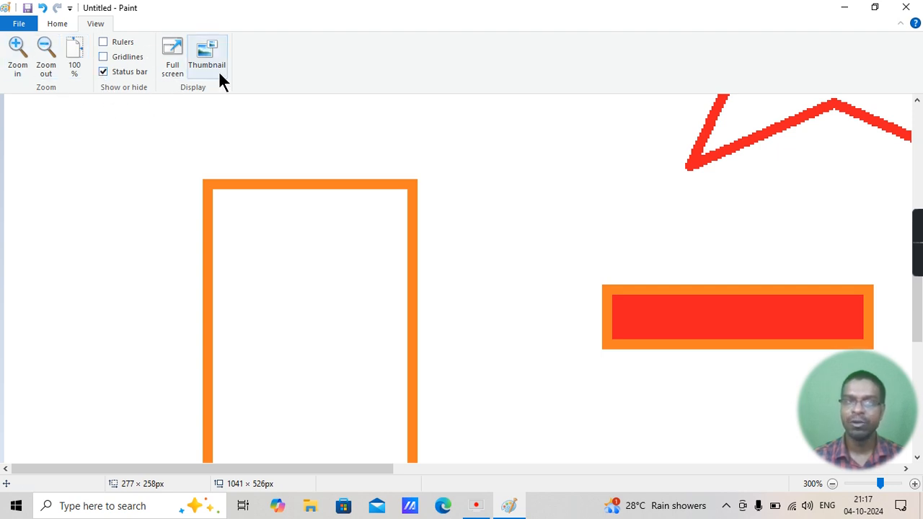
Return the zoom to 100% and close Paint without saving the drawing
{"action": "left_click", "coordinate": [74, 63]}
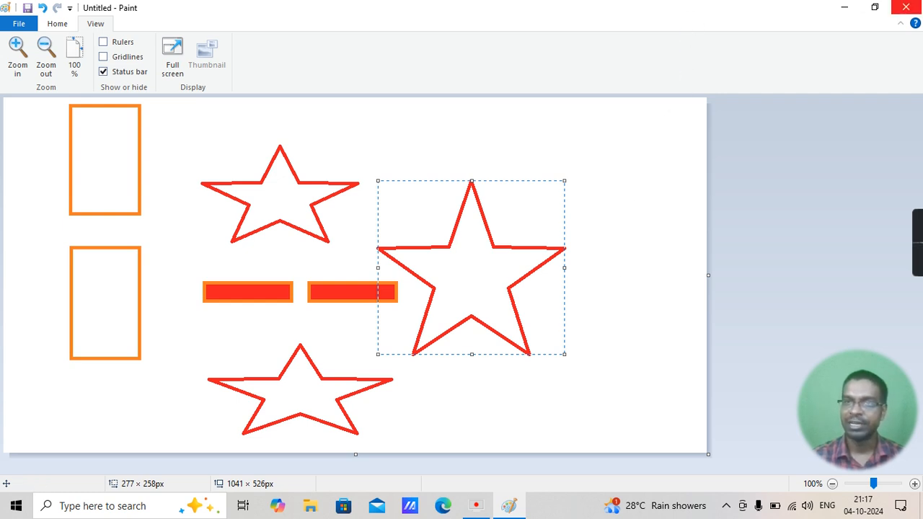
{"action": "left_click", "coordinate": [906, 8]}
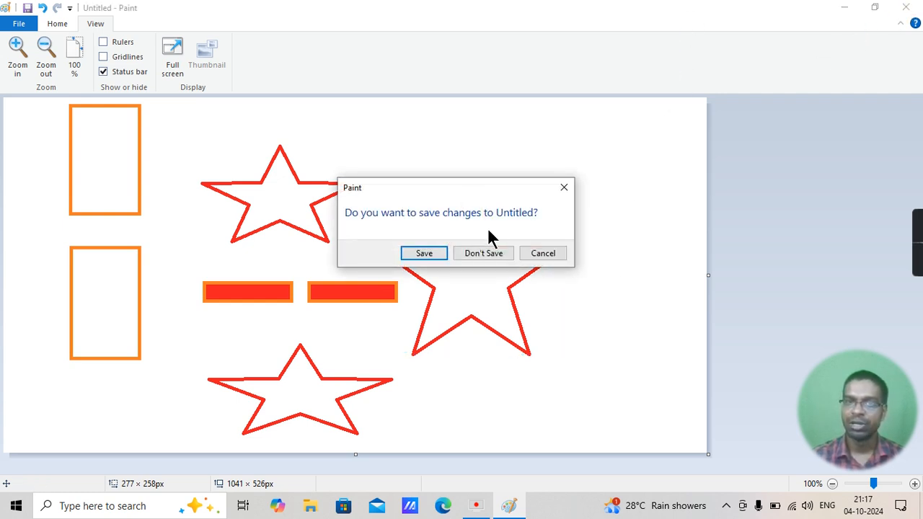
{"action": "left_click", "coordinate": [483, 252]}
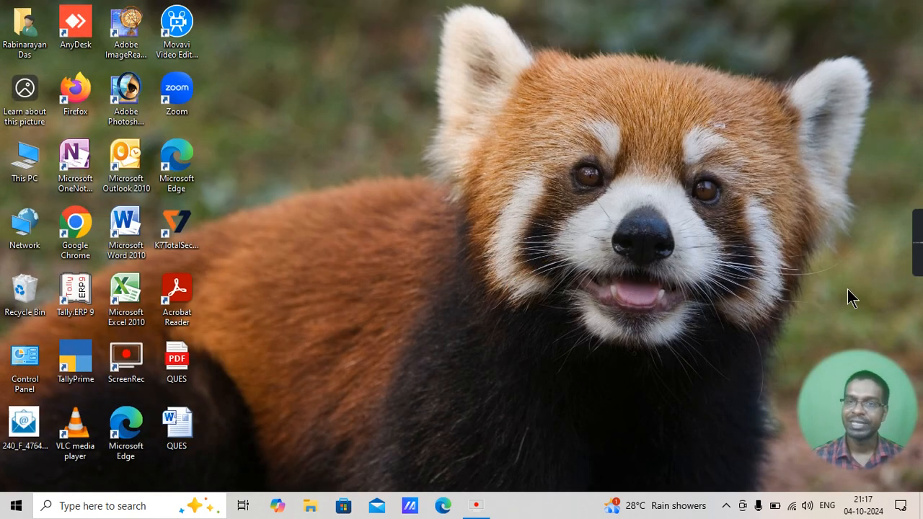